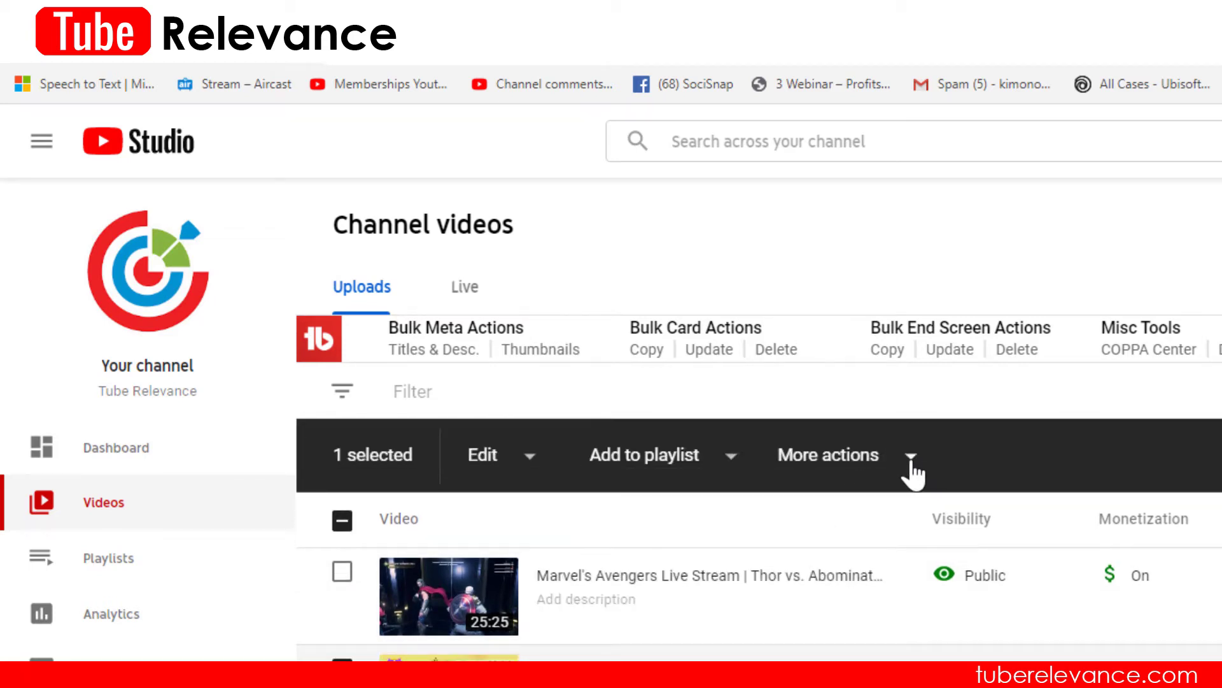
# - Show the download option for the selected Marvel's Avengers live stream video
pyautogui.click(846, 463)
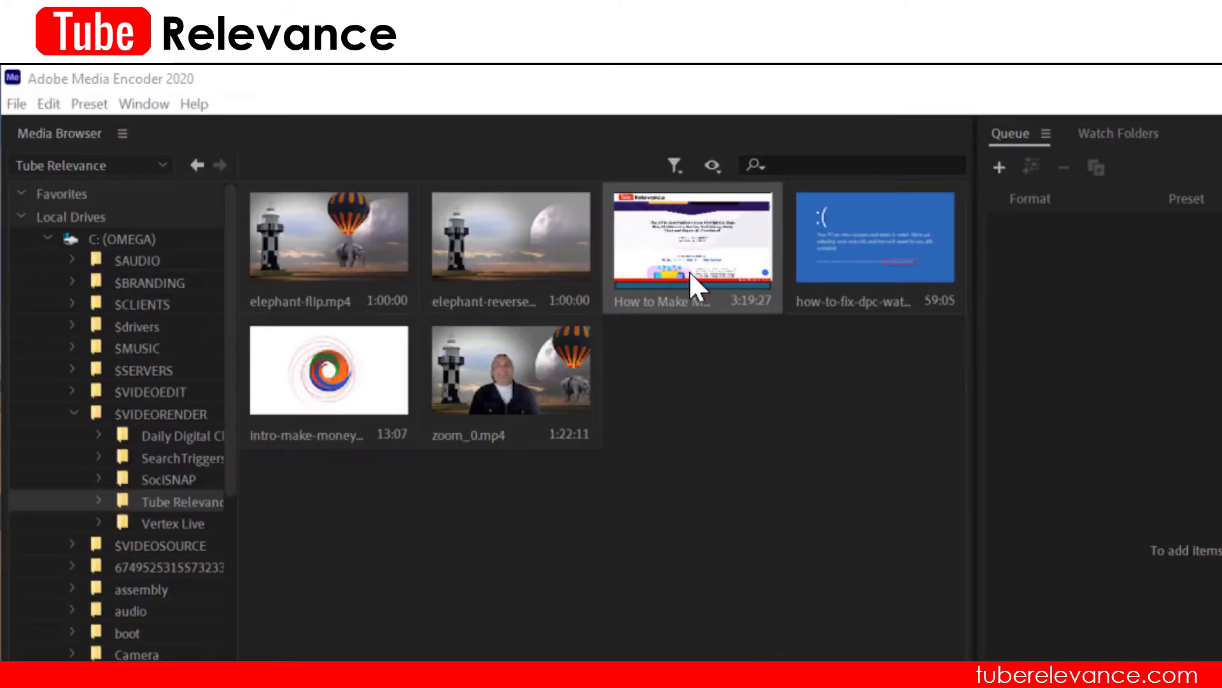
# - Queue the How to Make Money Online video in Media Encoder with Wav Audio output
pyautogui.moveTo(675, 232)
pyautogui.mouseDown()
pyautogui.moveTo(725, 272)
pyautogui.moveTo(671, 373)
pyautogui.mouseUp()
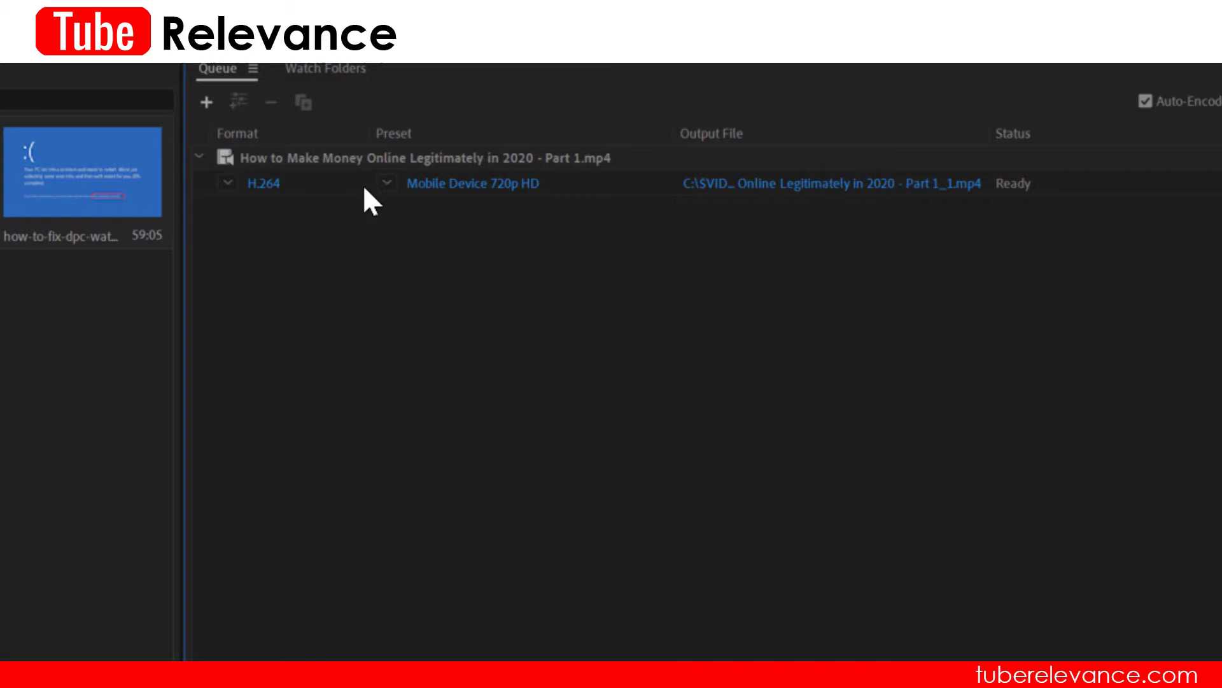
pyautogui.click(227, 183)
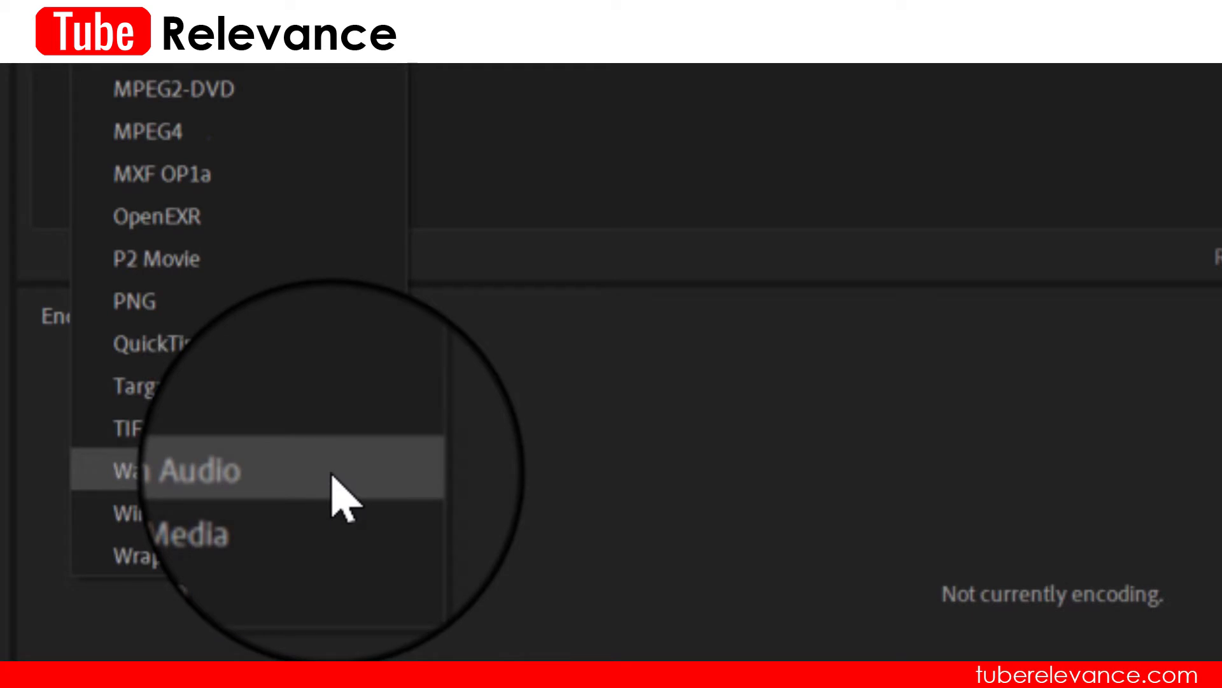
pyautogui.click(333, 475)
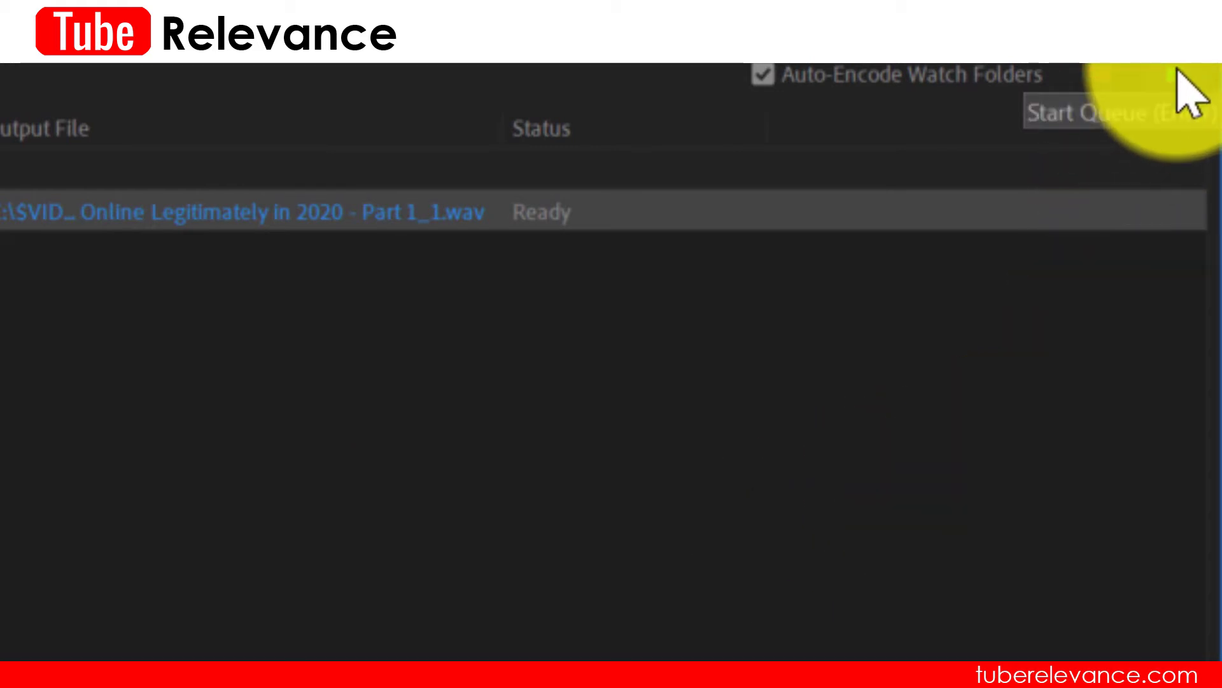
# - Start the Media Encoder queue to encode the video as a WAV file
pyautogui.click(1180, 74)
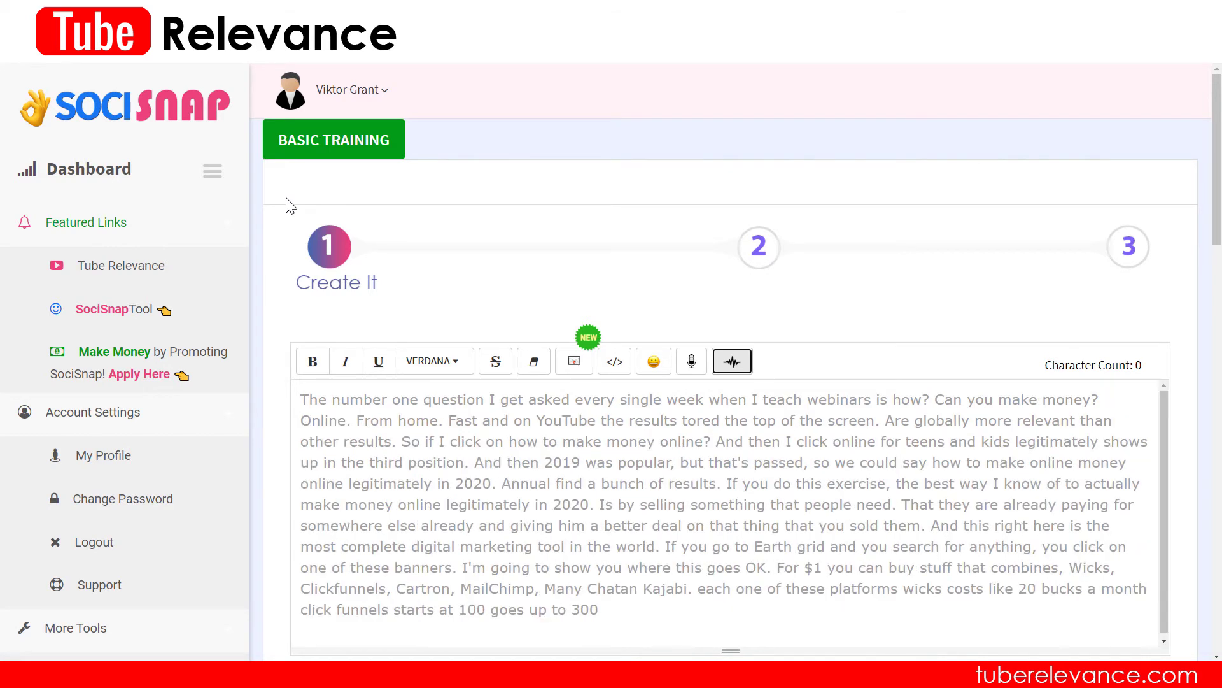
pyautogui.scroll(-2, 1159, 483)
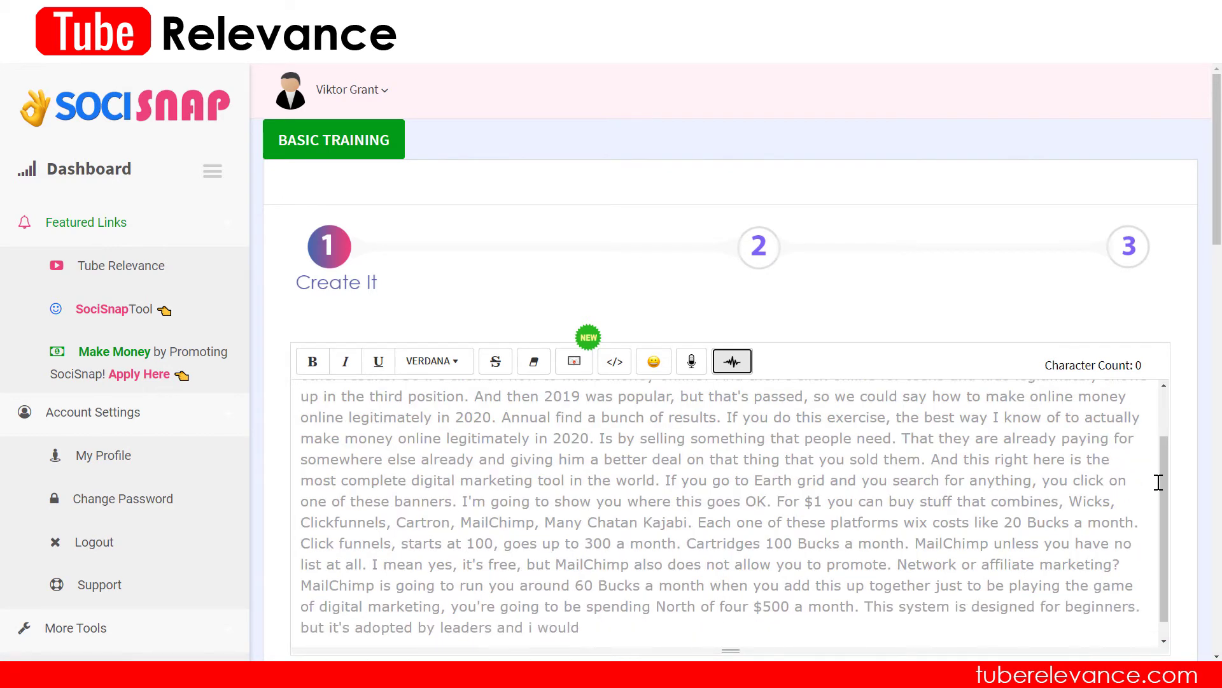
pyautogui.scroll(-2, 1081, 497)
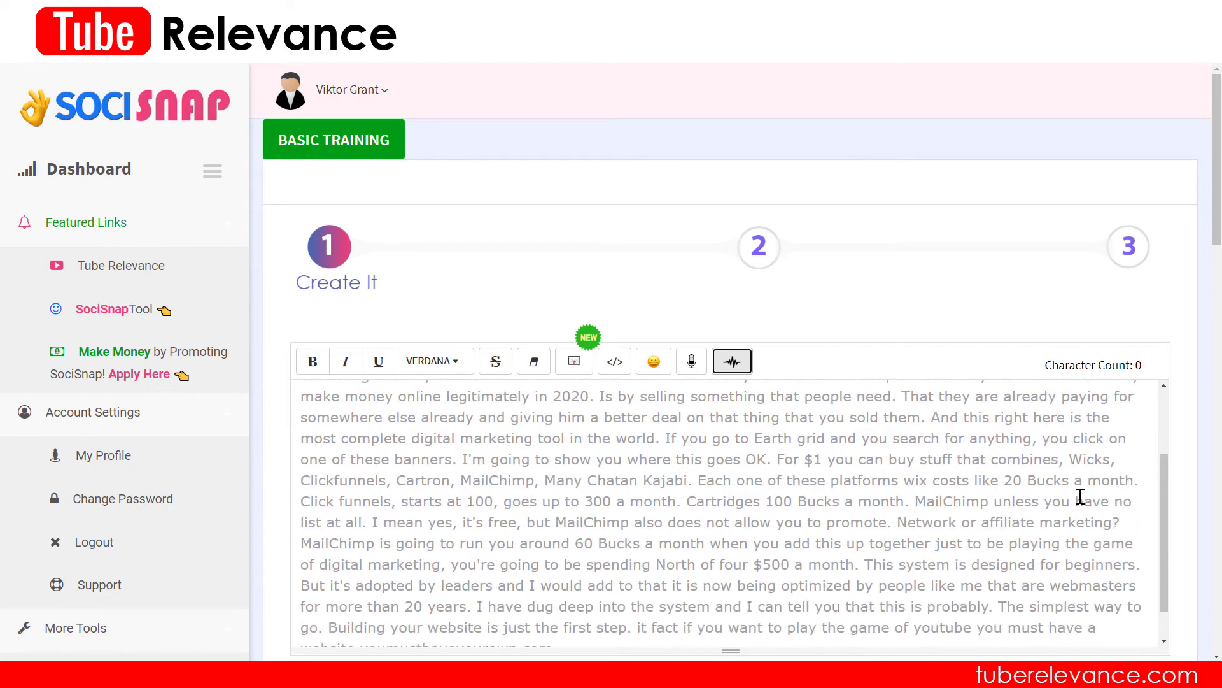
pyautogui.scroll(-1, 1080, 496)
pyautogui.scroll(-2, 1081, 497)
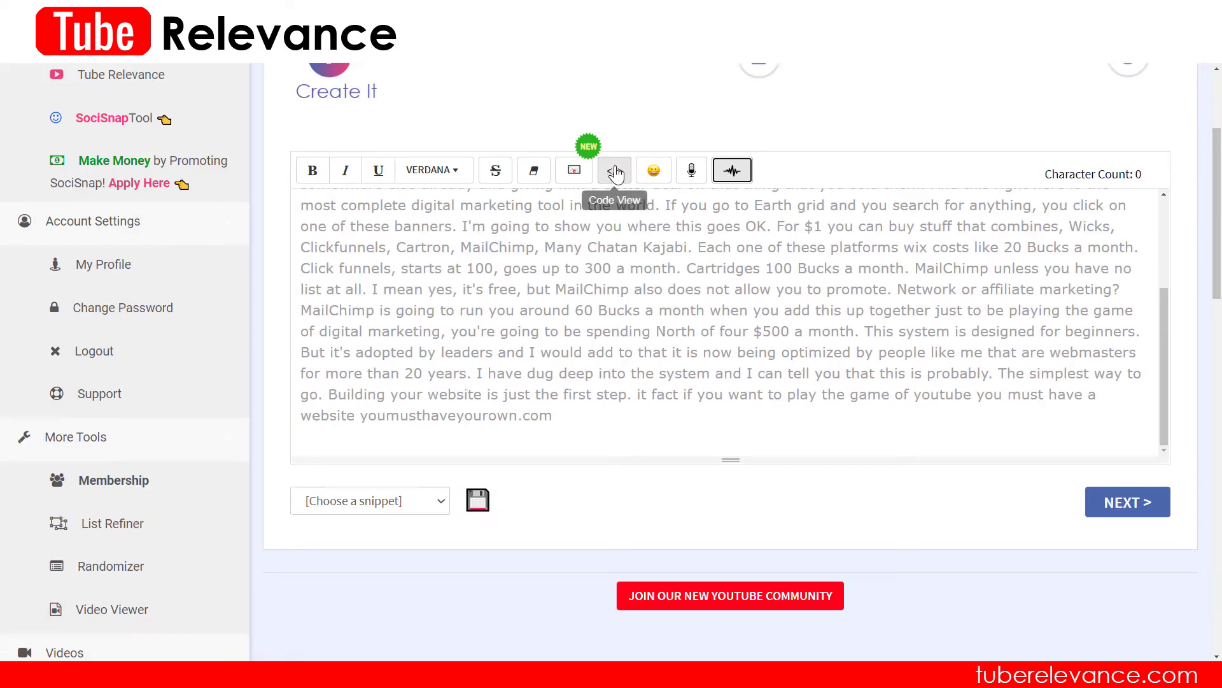
# - Run SociSnap's spam check to highlight hype words like 'free' and 'marketing' in yellow
pyautogui.click(577, 173)
pyautogui.scroll(1, 792, 328)
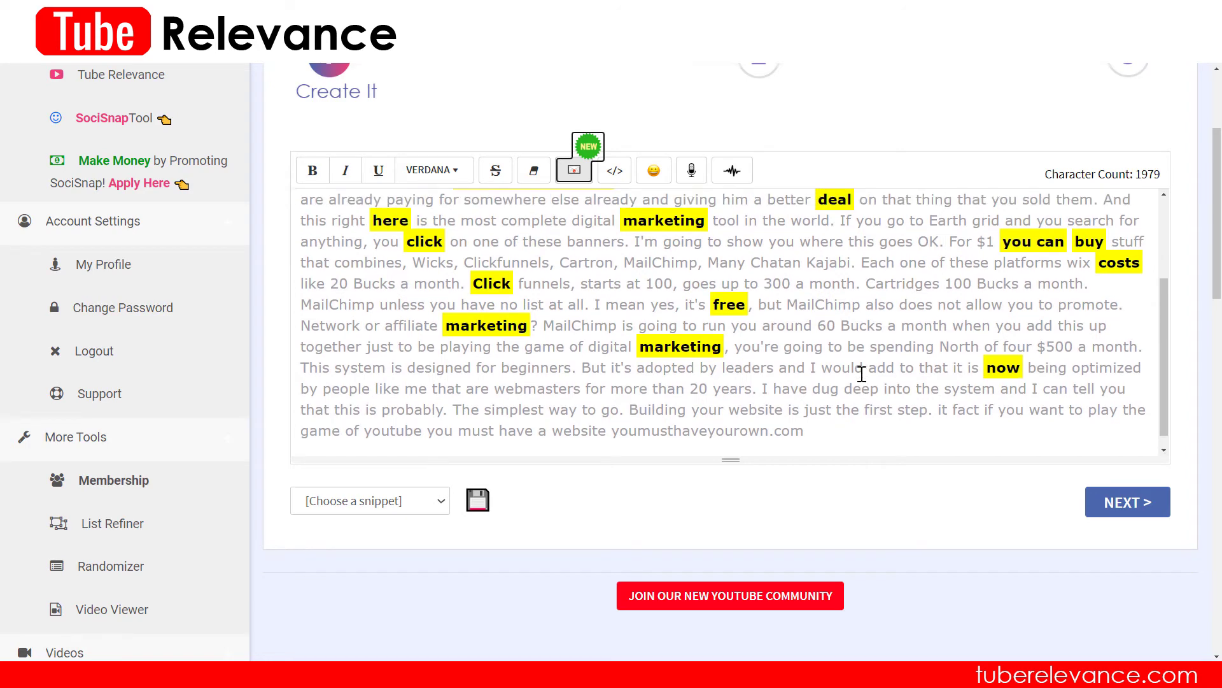
pyautogui.scroll(3, 860, 373)
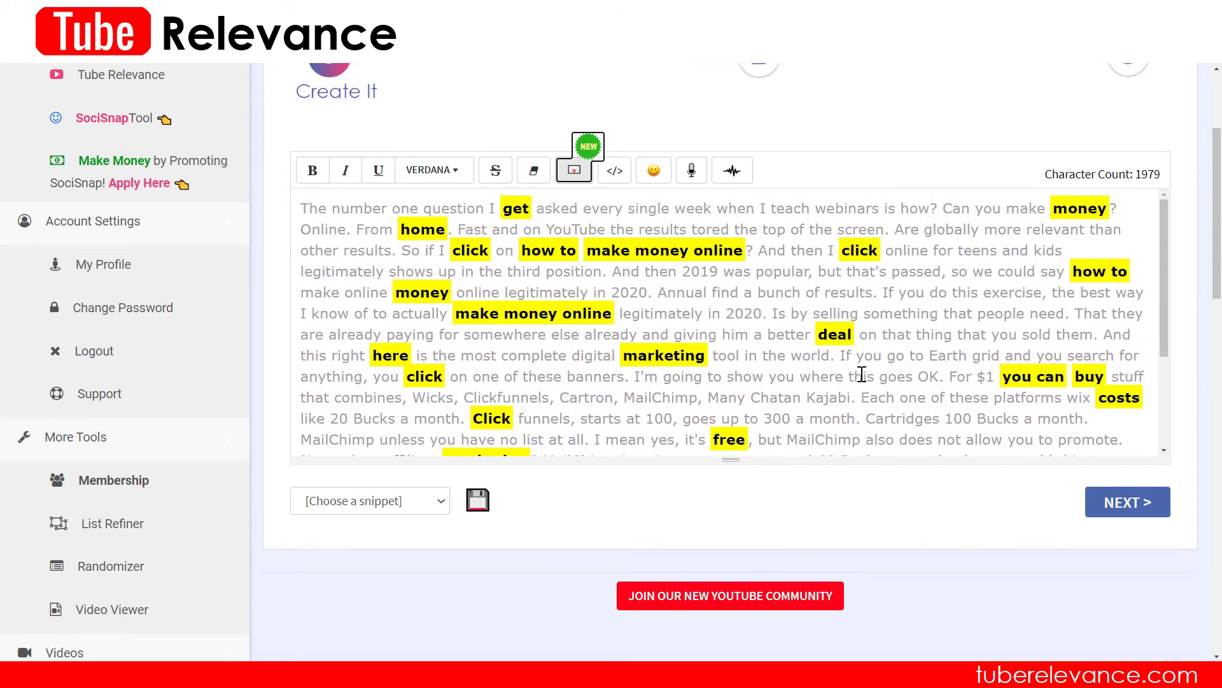
pyautogui.scroll(2, 861, 374)
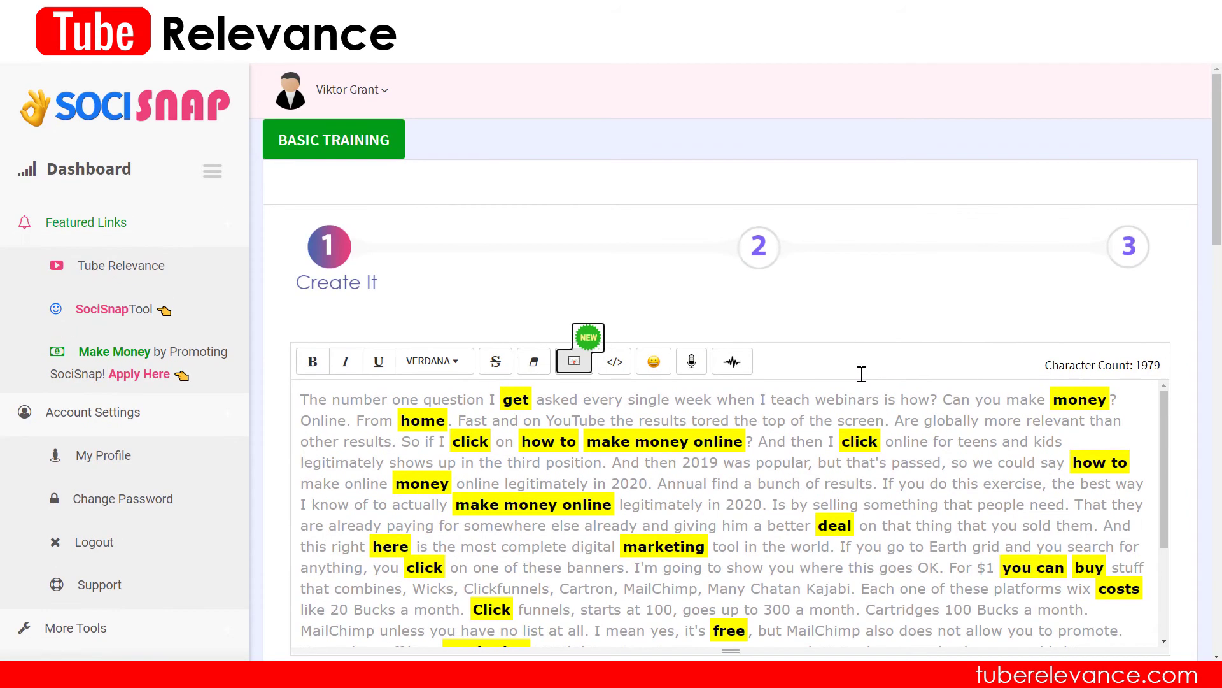
pyautogui.scroll(-1, 862, 374)
pyautogui.scroll(1, 861, 373)
pyautogui.click(915, 296)
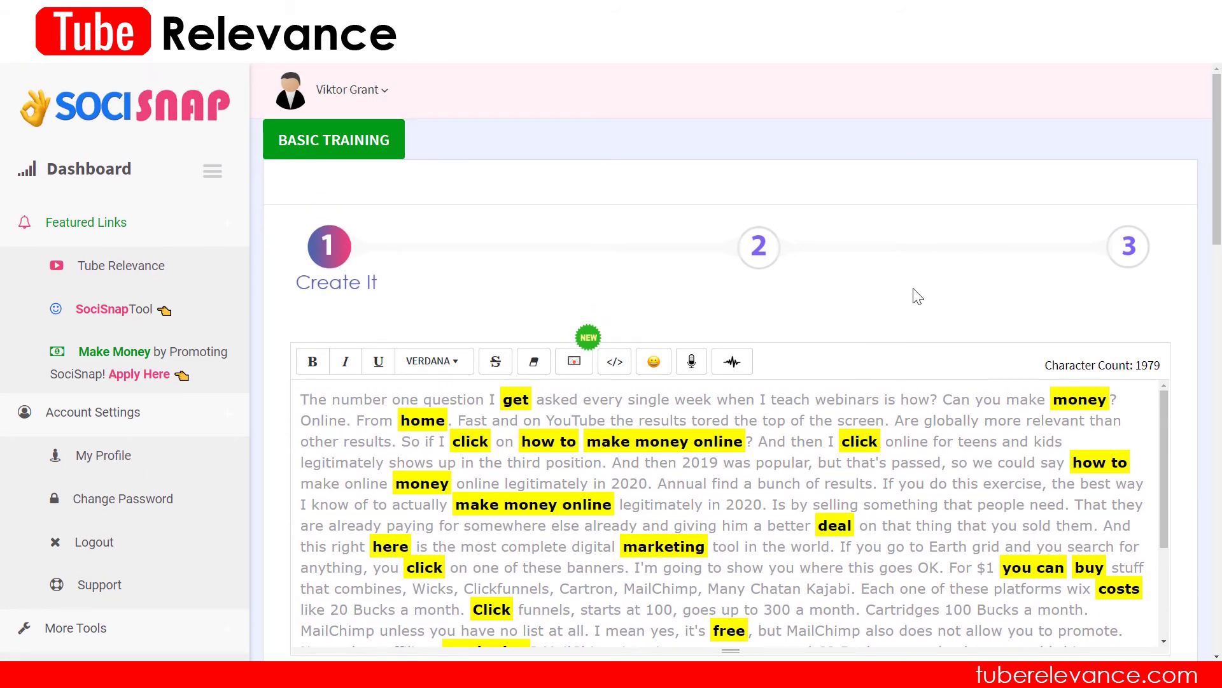